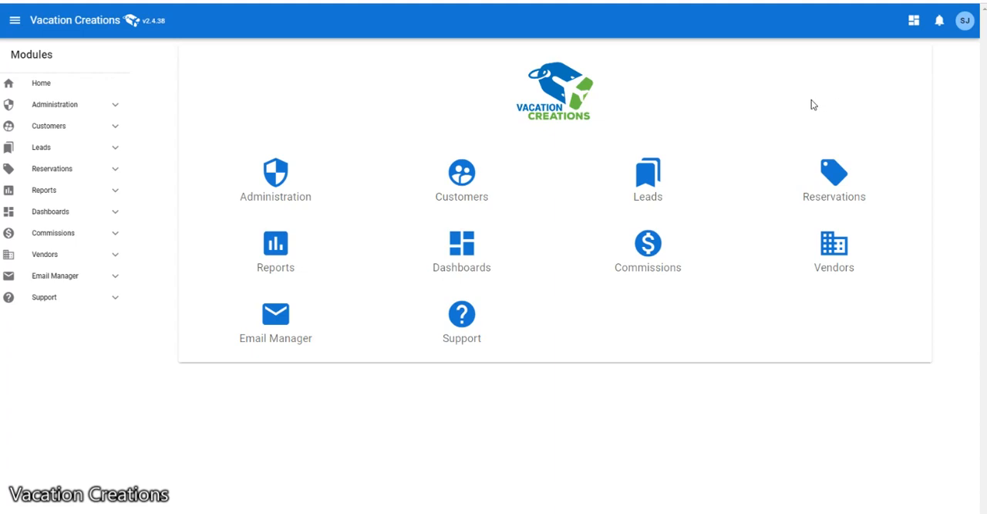
- Start a new lead and choose to add a new customer for it
click(111, 147)
click(68, 191)
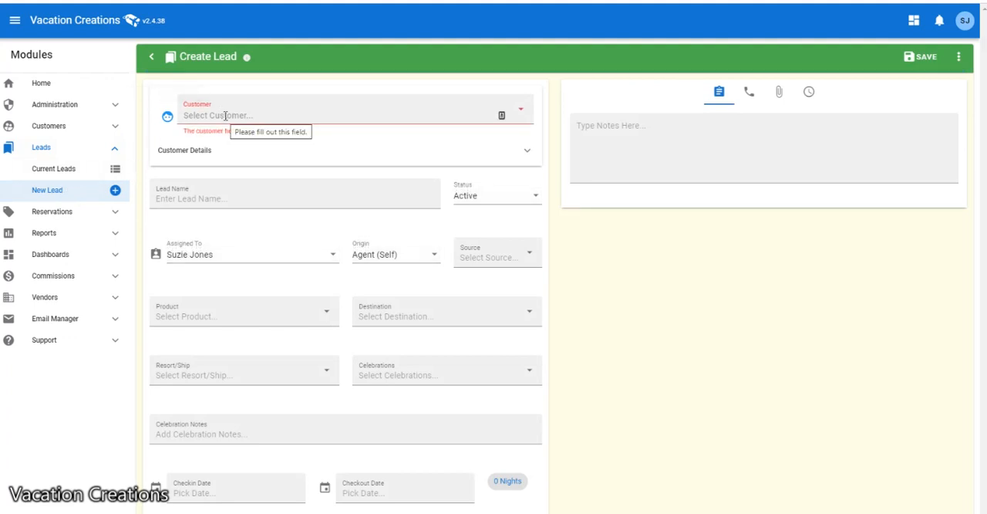
click(226, 115)
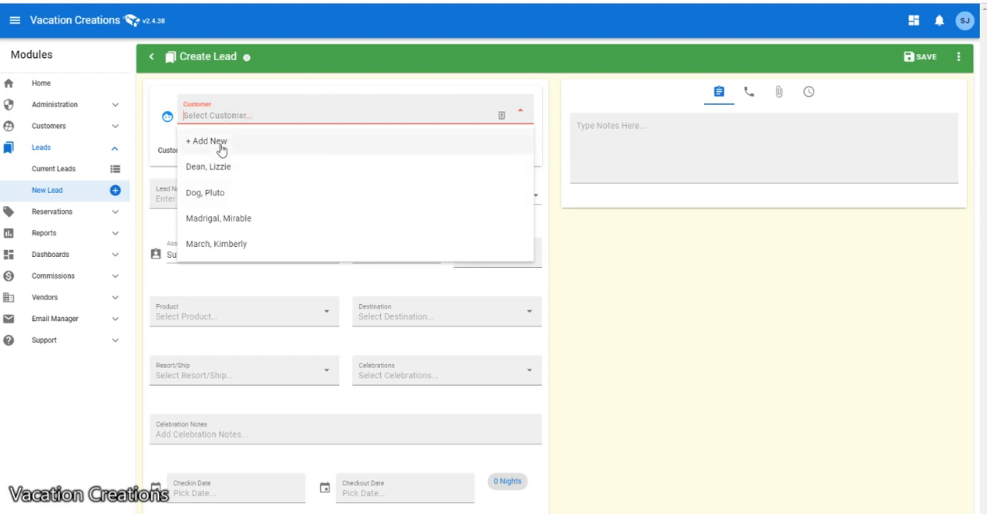
click(221, 143)
- Enter the new customer's first and last name and save the customer
click(424, 183)
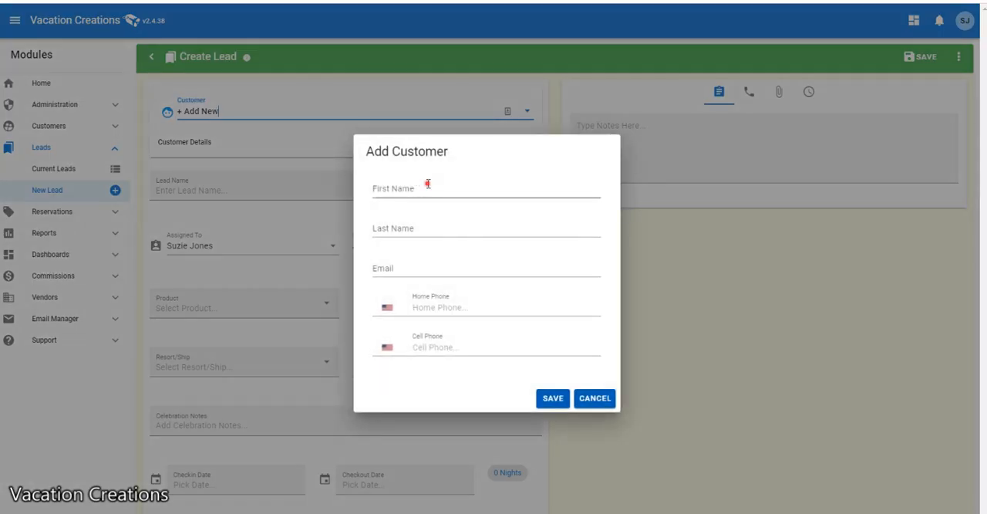
text(Bruno)
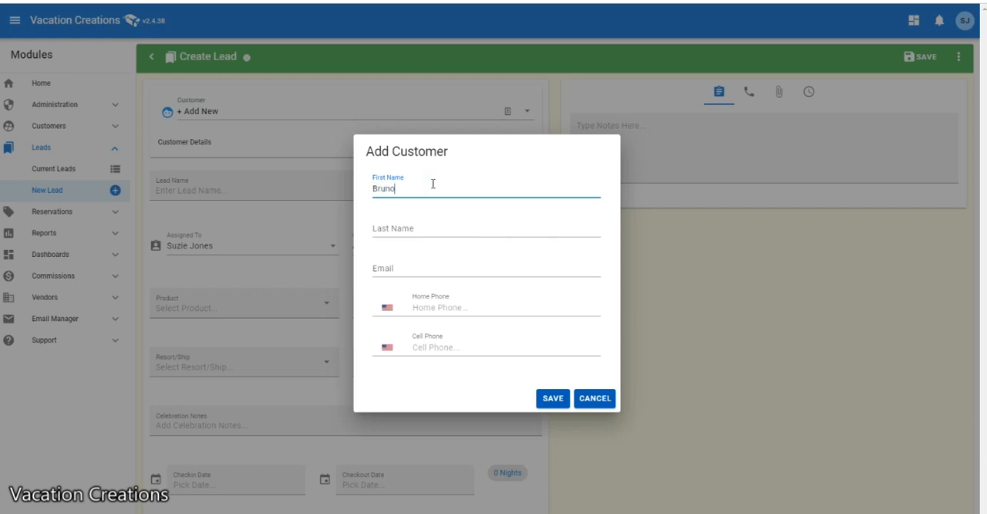
key(Tab)
text(Madrigal)
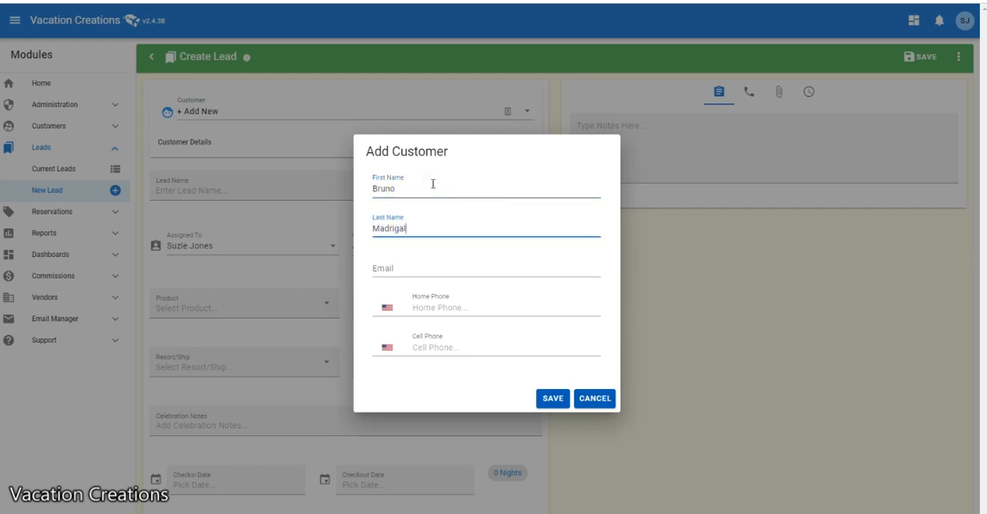
key(Tab)
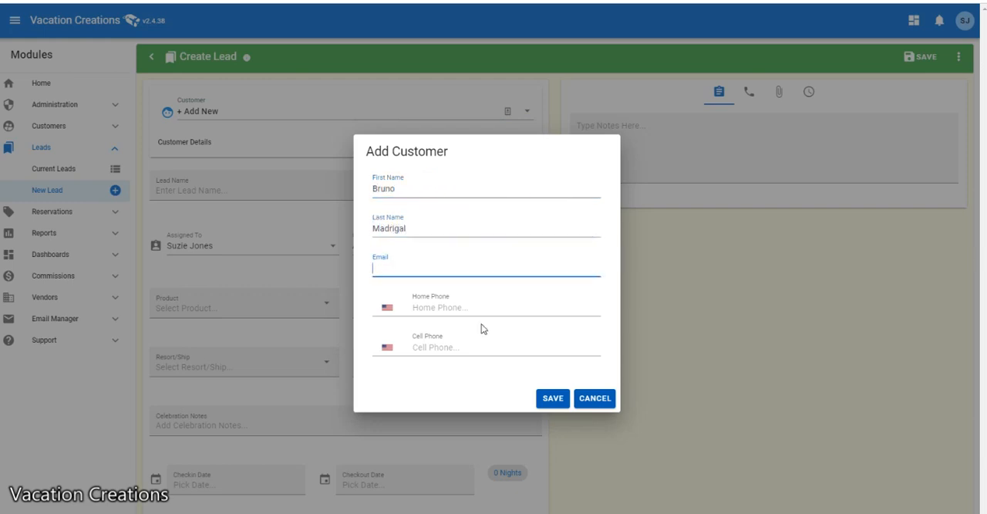
click(552, 399)
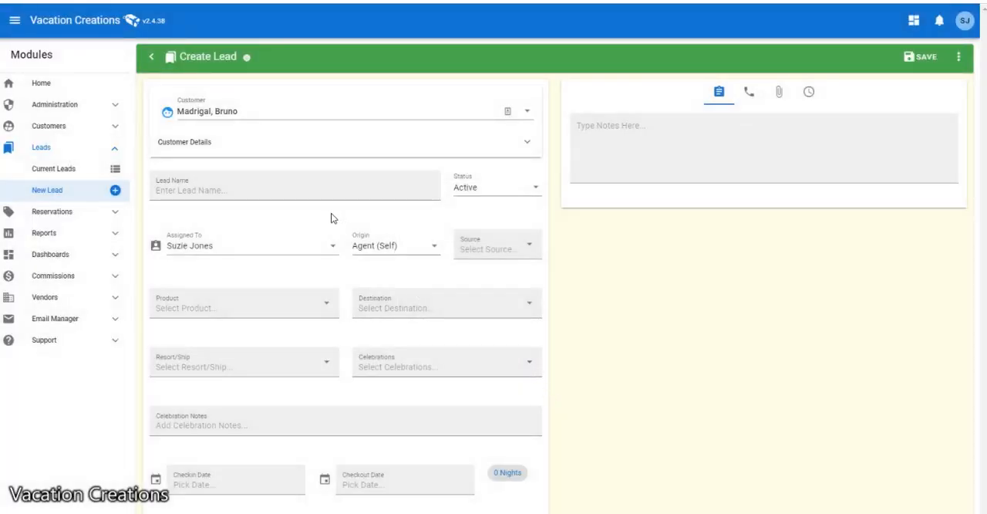
- Set the lead's product to Disney and its destination to DW Tickets Only
click(249, 309)
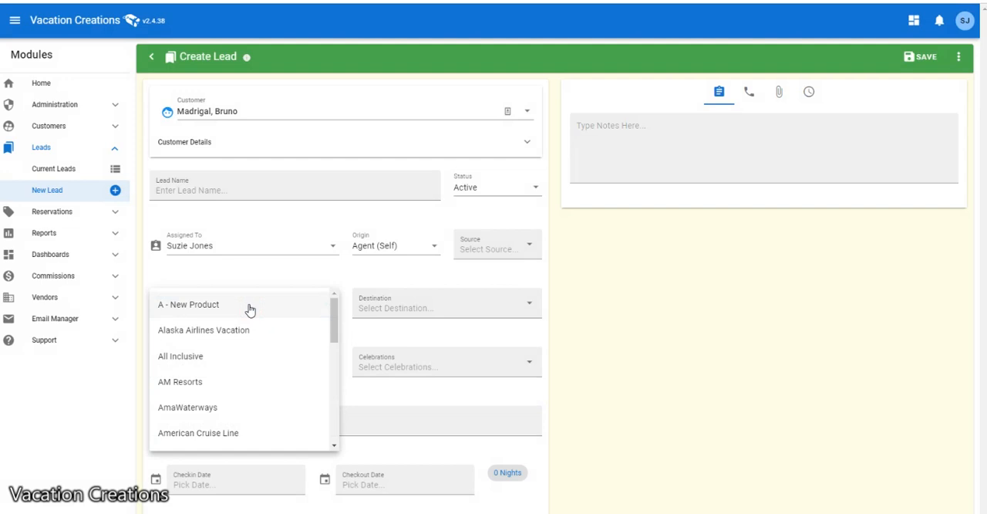
scroll(261, 369, down, 5)
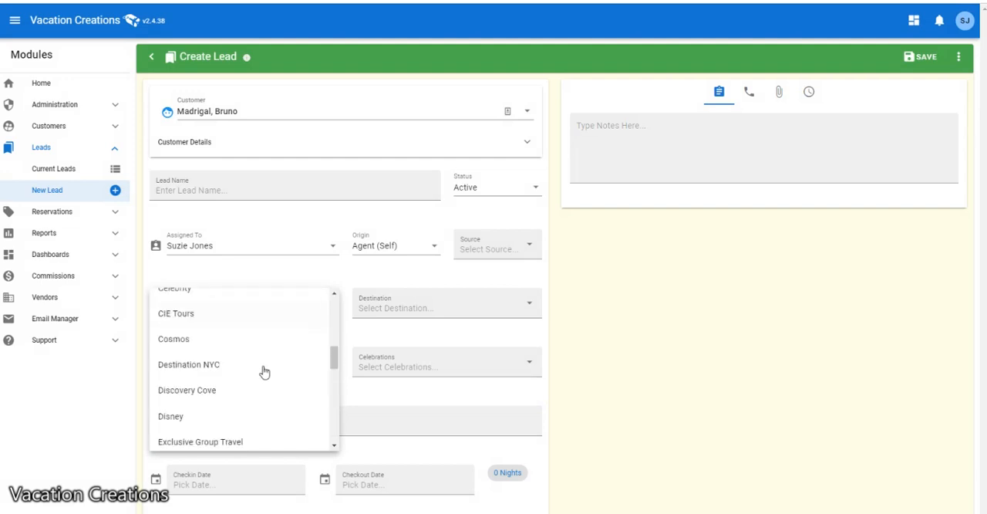
click(190, 410)
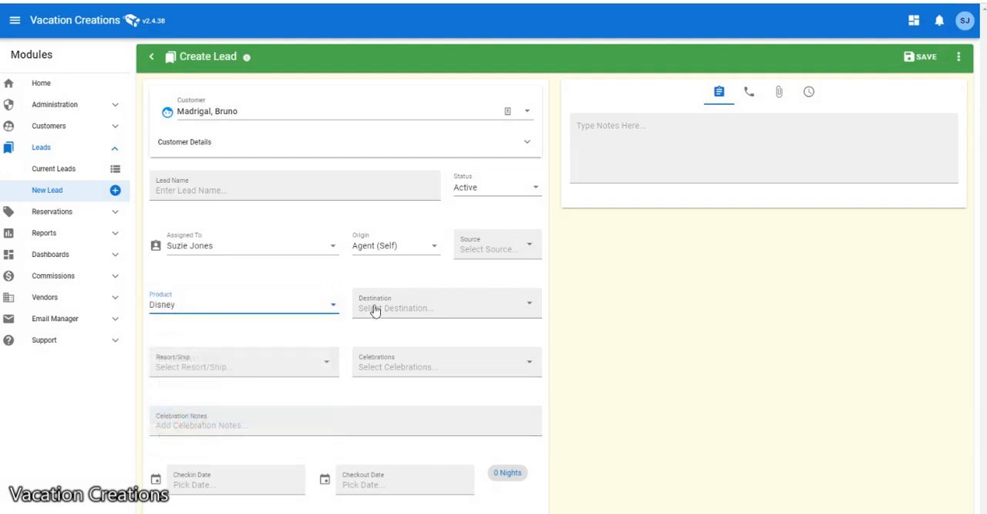
click(377, 309)
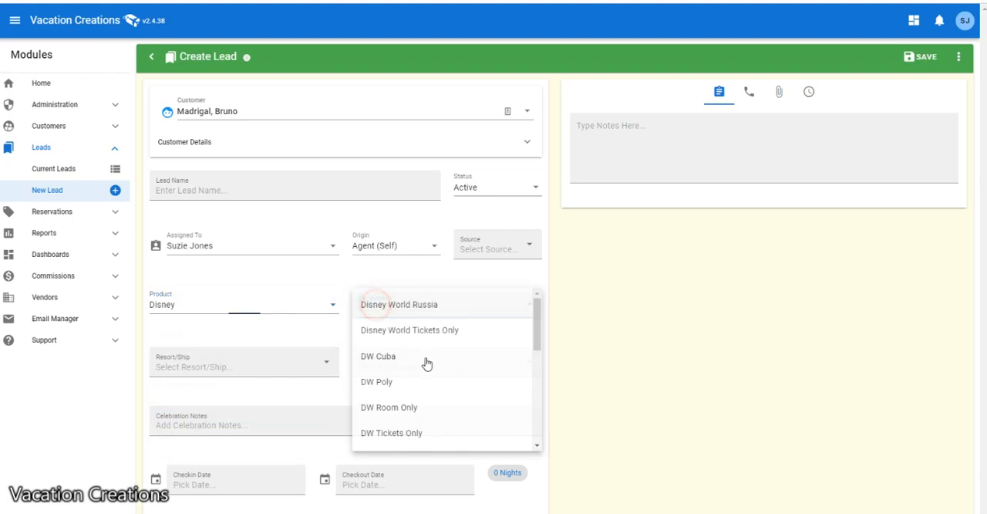
click(408, 434)
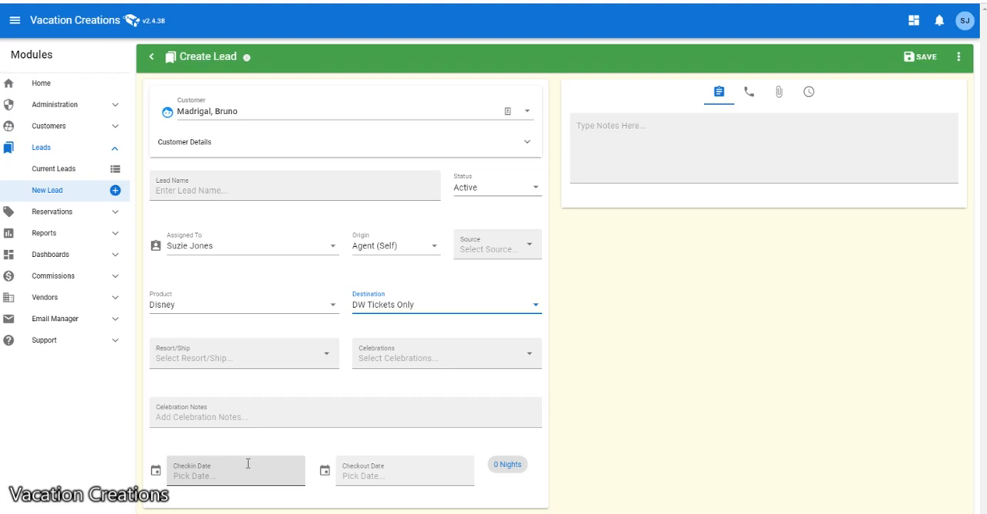
- Add the lead notes "6 guests going" and "Deluxe resort" on separate lines
click(632, 131)
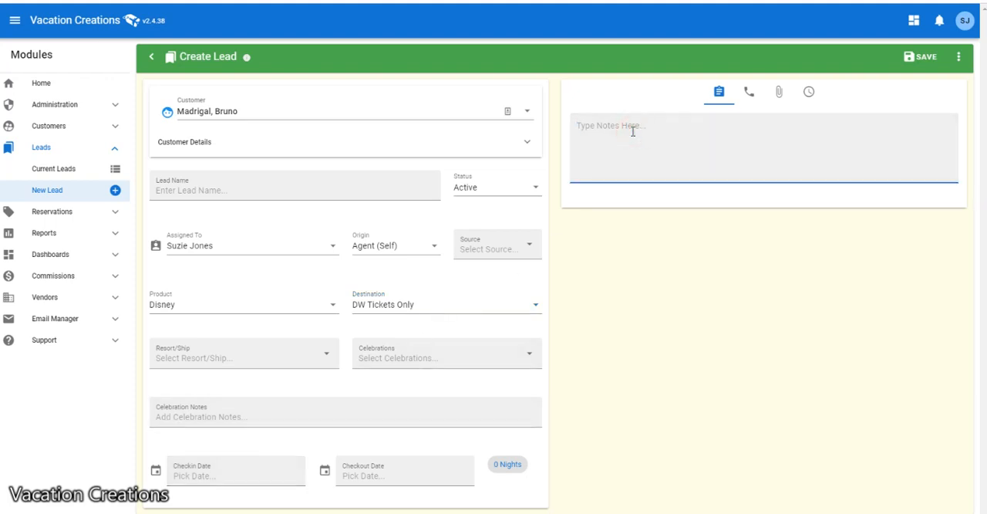
text(6)
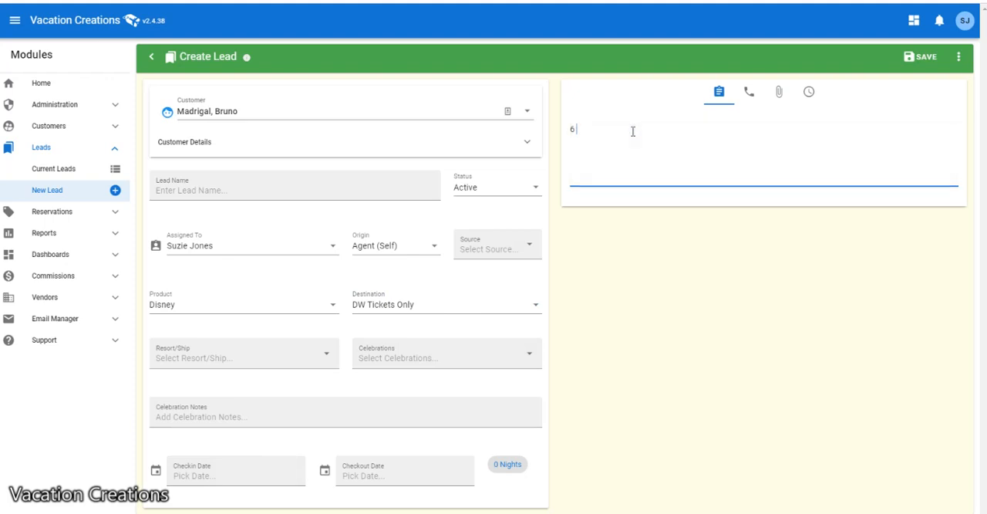
text( guests going)
key(Return)
text(Deluxe resort)
- Name the lead with the customer's last name followed by "bday trip" and save the lead
click(399, 179)
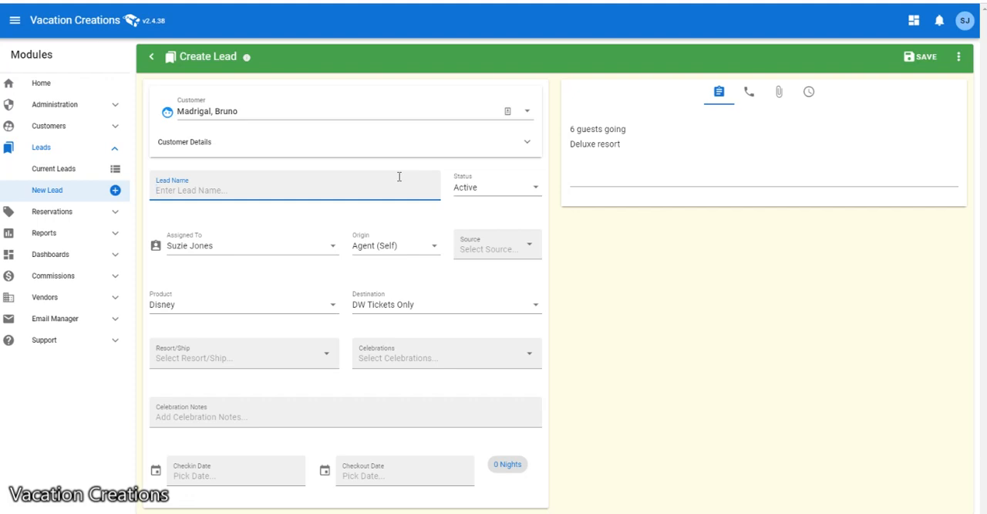
text(Ma)
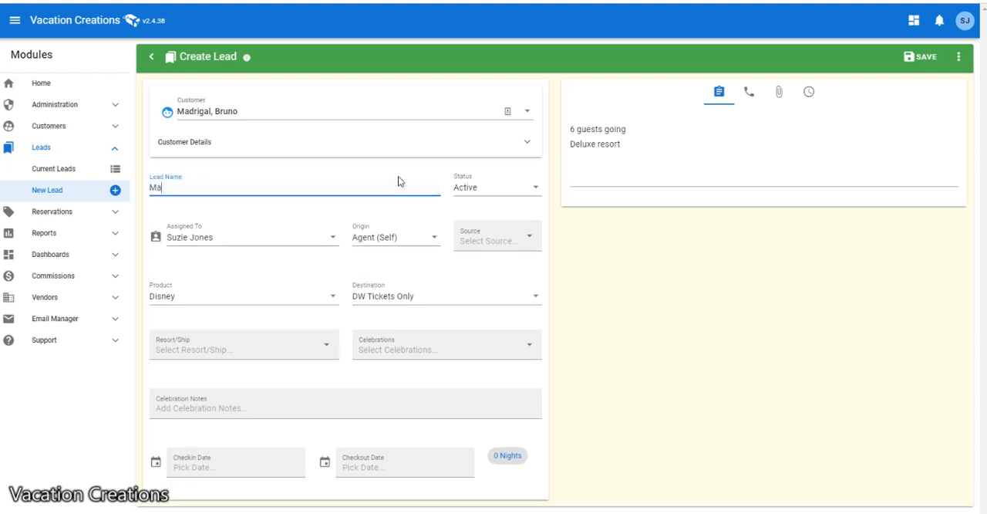
text(drigal bday trip WDW)
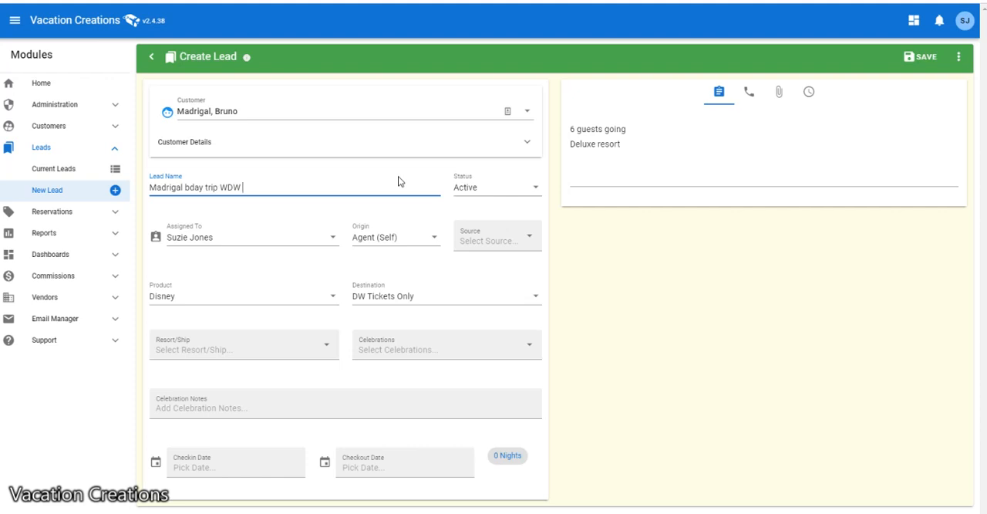
text(2025)
key(BackSpace)
key(BackSpace)
key(BackSpace)
key(BackSpace)
key(BackSpace)
key(BackSpace)
key(BackSpace)
key(BackSpace)
key(BackSpace)
key(BackSpace)
click(920, 59)
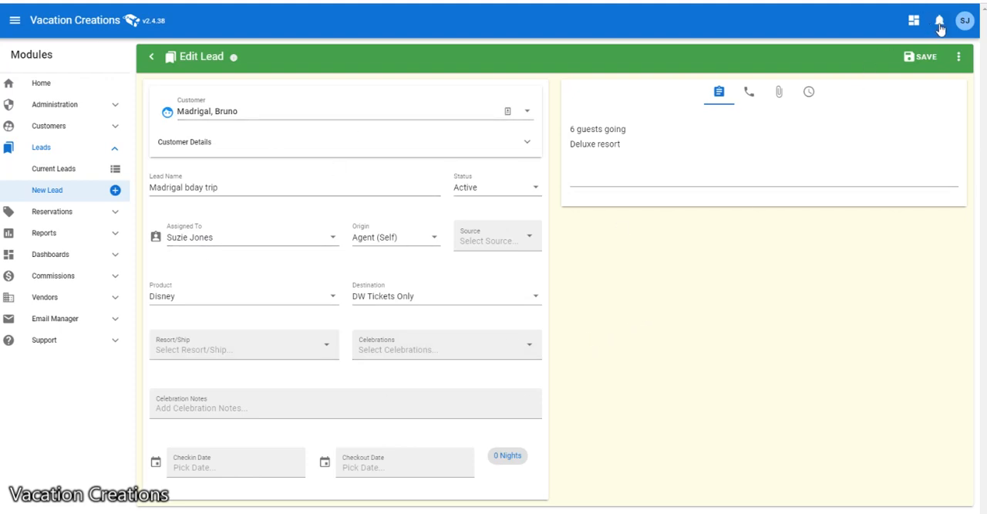
- Return to the leads list and filter it to show active leads for all agents
click(59, 189)
click(90, 148)
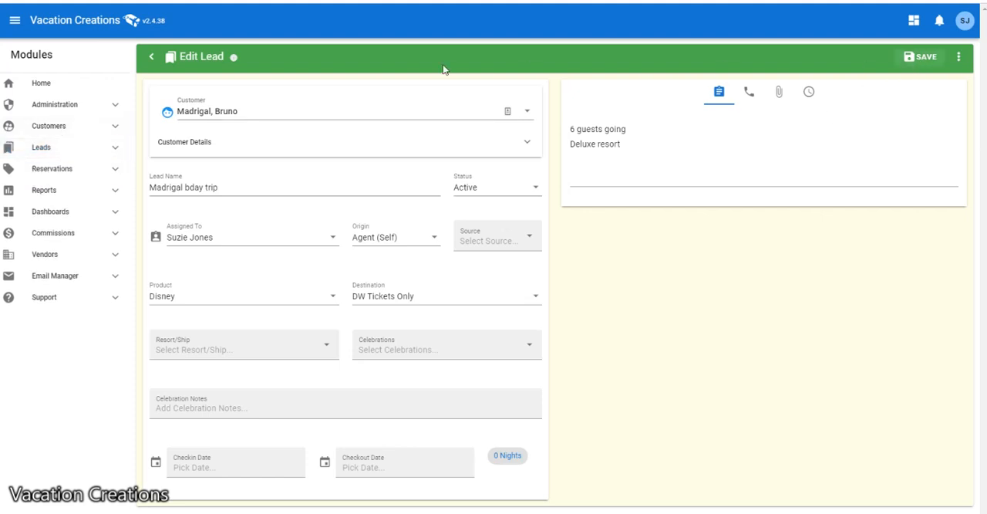
click(152, 57)
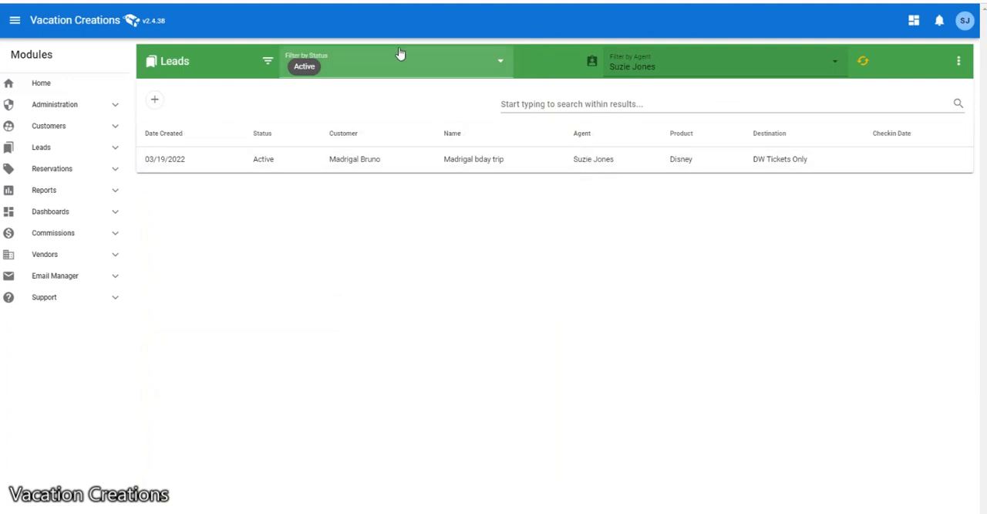
click(642, 62)
click(655, 64)
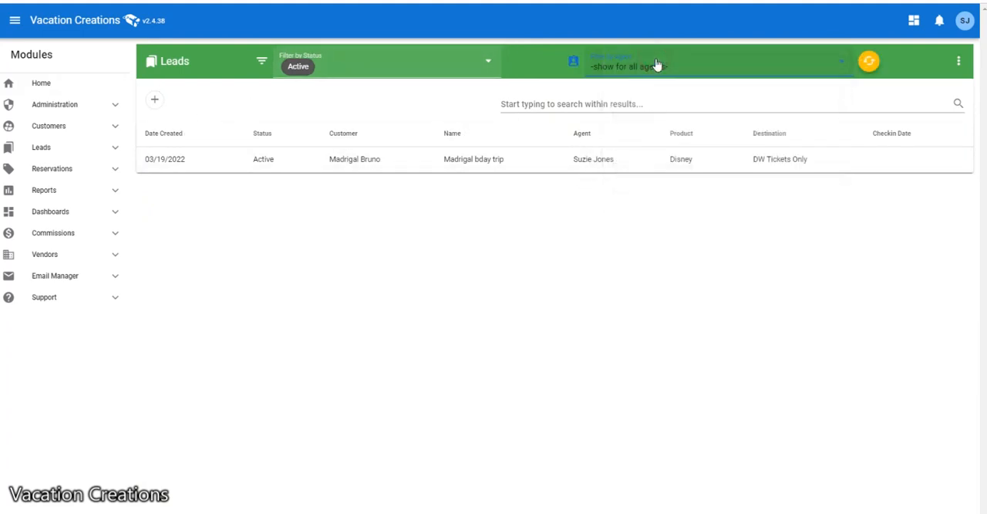
click(871, 63)
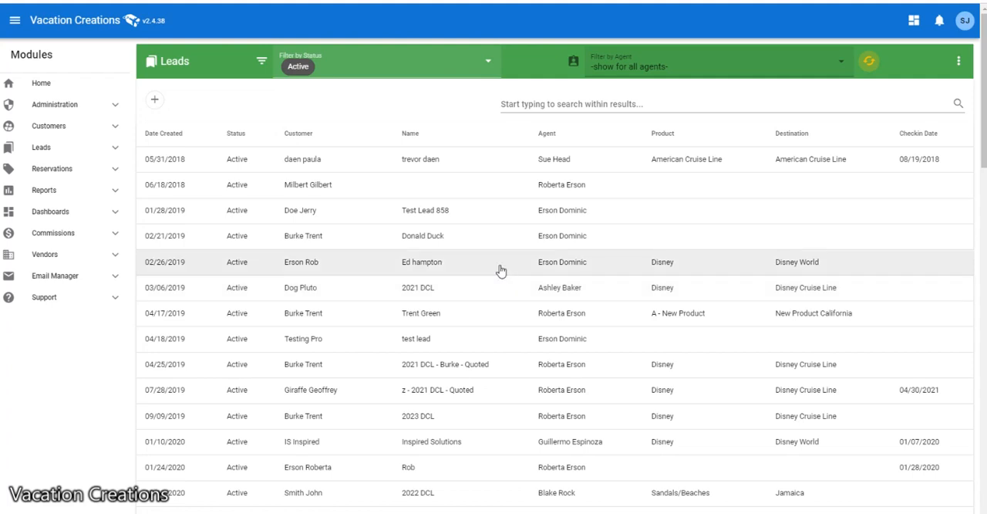
- Create another lead for the second existing customer offered and name it "DCL 2026"
click(157, 103)
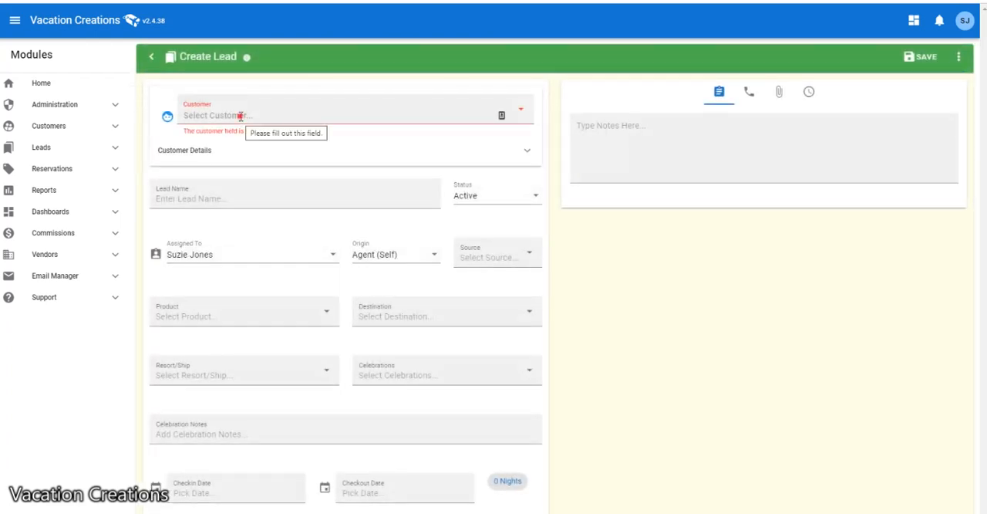
click(240, 116)
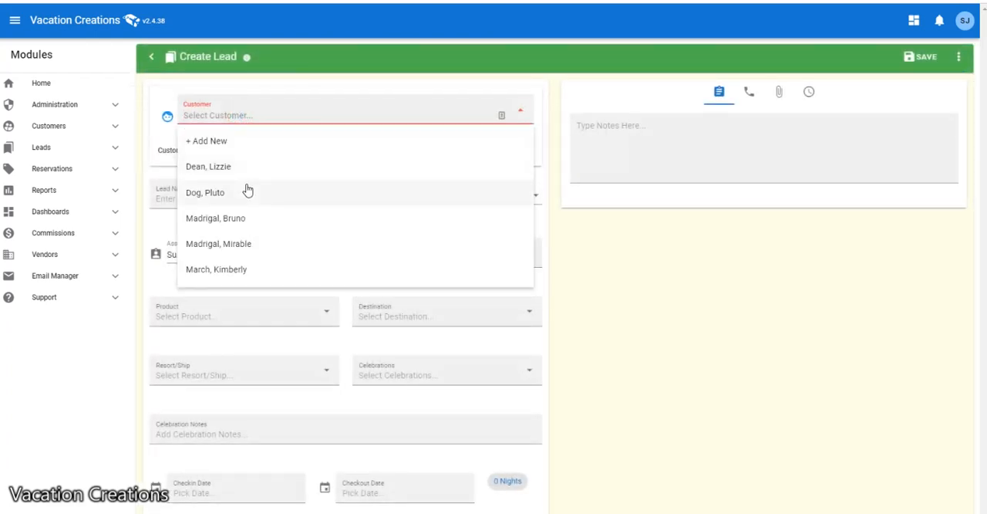
click(244, 194)
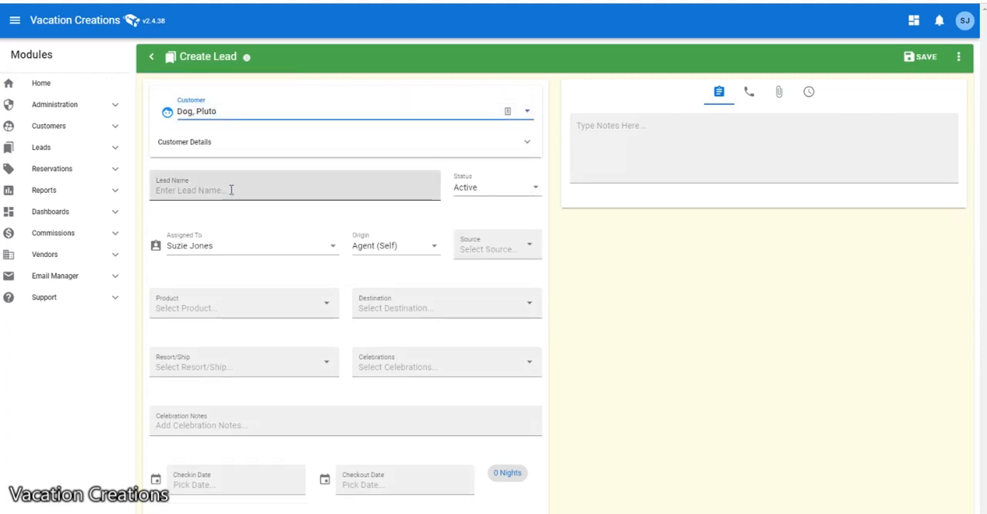
click(232, 189)
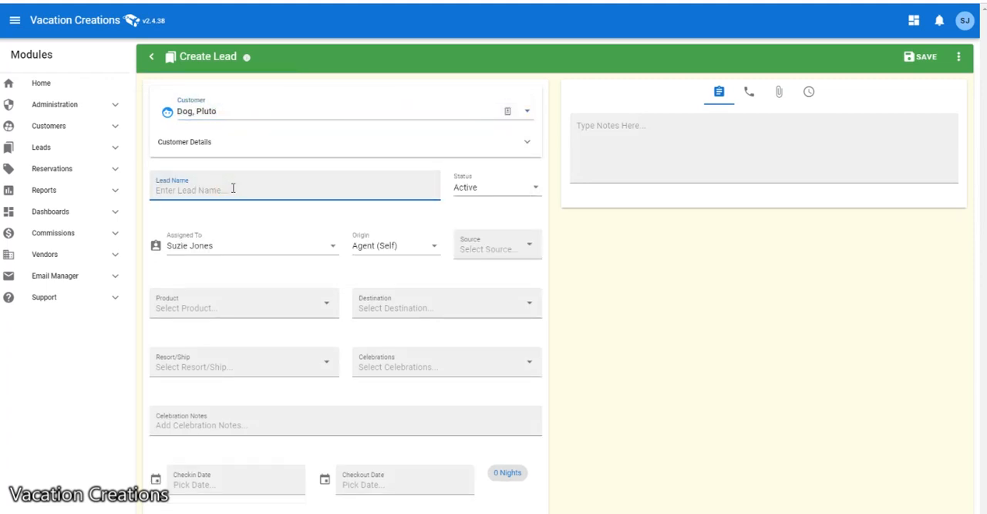
text(D)
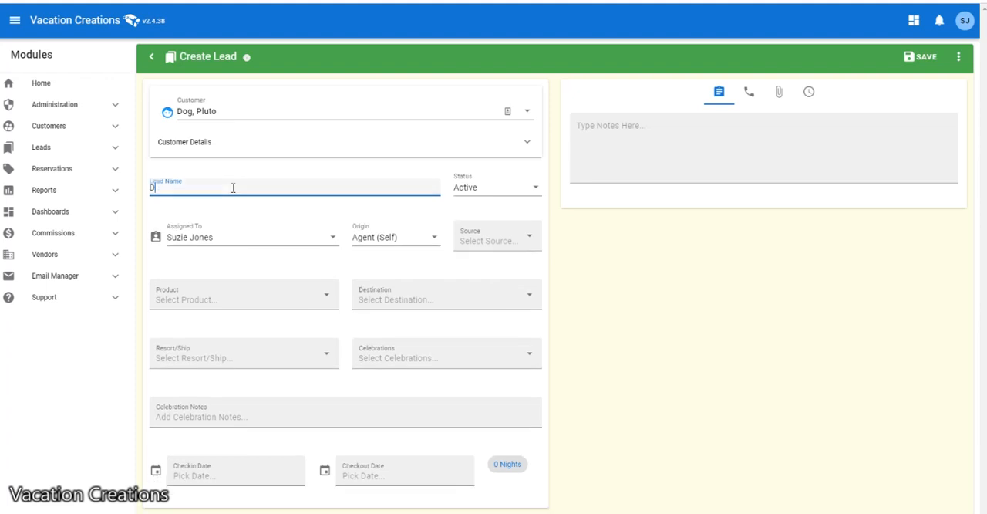
text(CL 2)
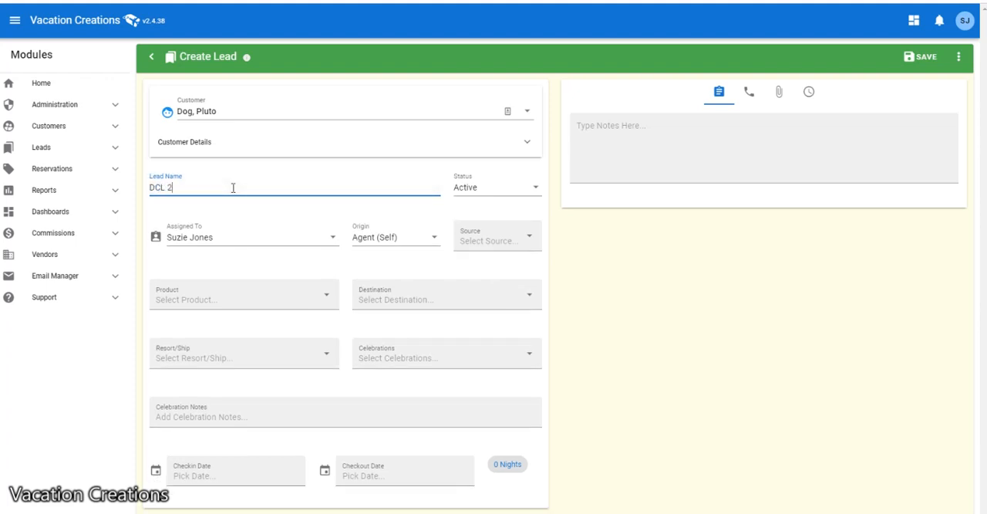
text(026)
- Assign the DCL 2026 lead to a different agent and set its origin to Agent (Self)
click(206, 232)
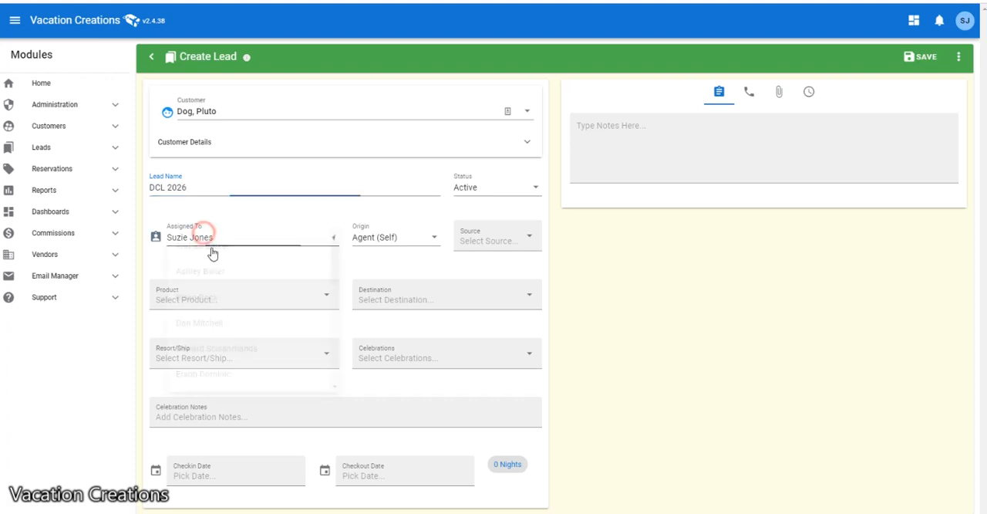
scroll(225, 293, down, 3)
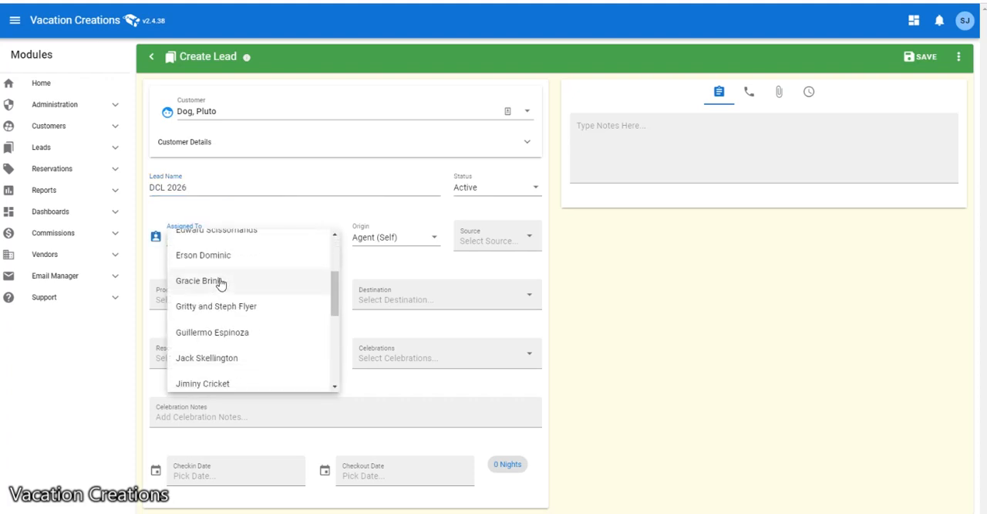
click(218, 281)
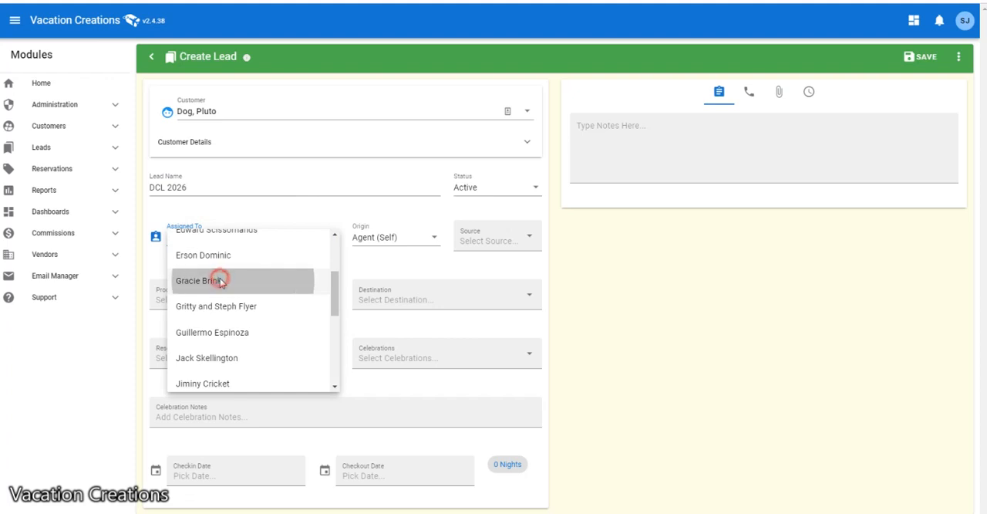
click(370, 241)
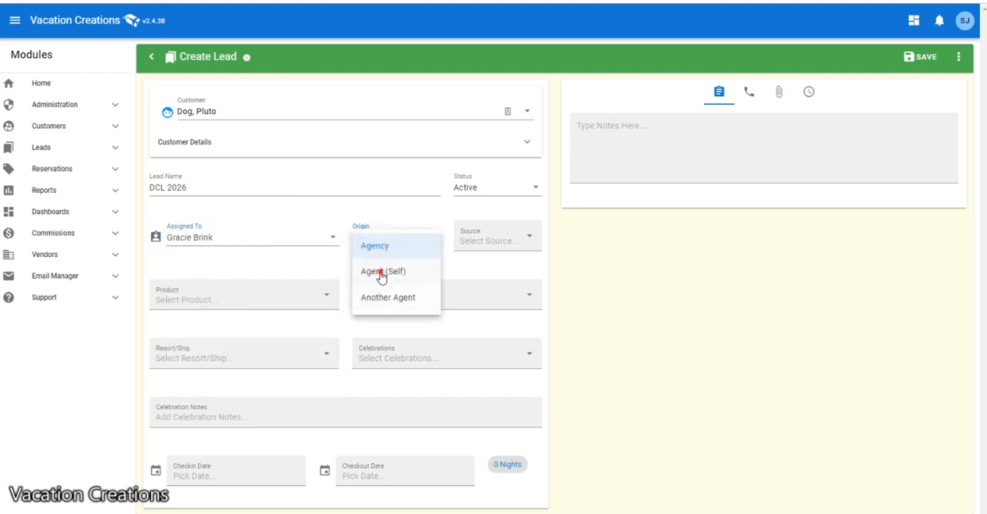
click(381, 276)
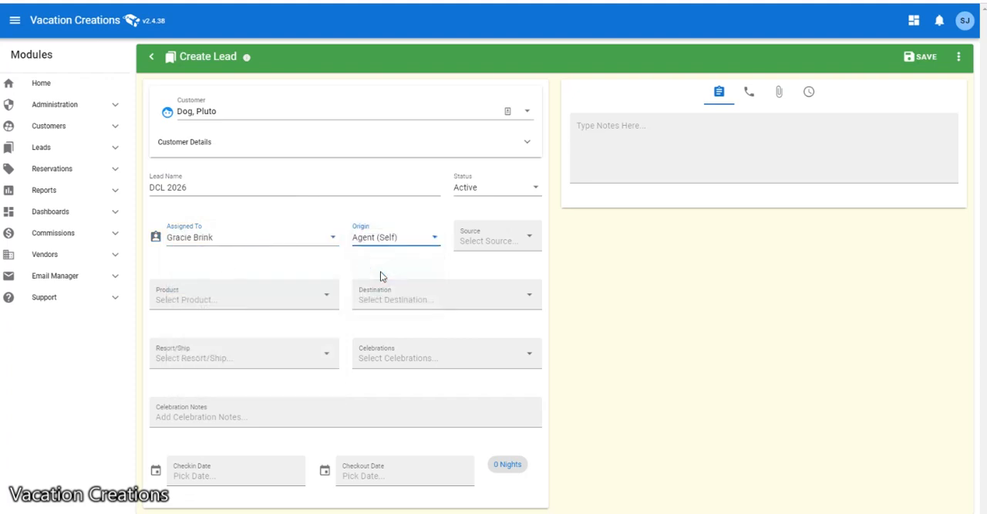
click(177, 297)
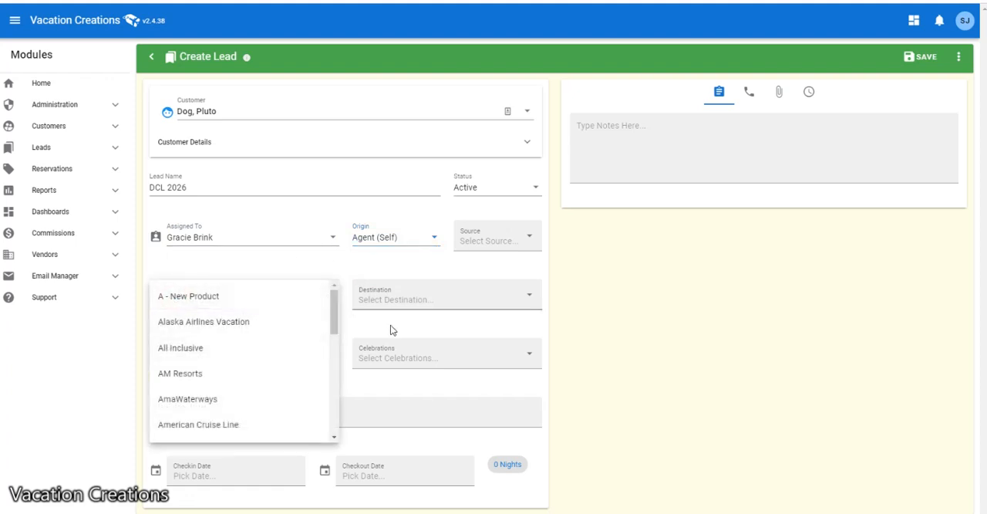
click(679, 327)
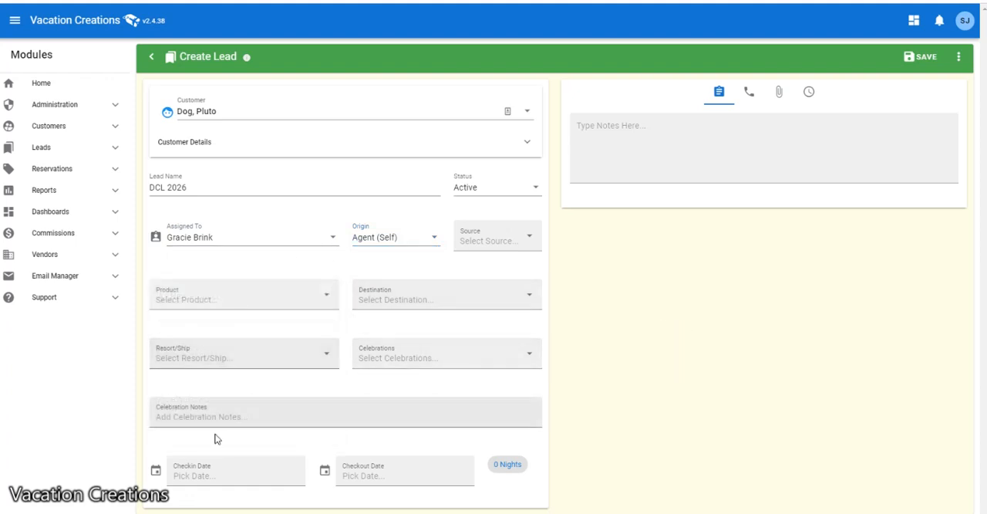
click(235, 472)
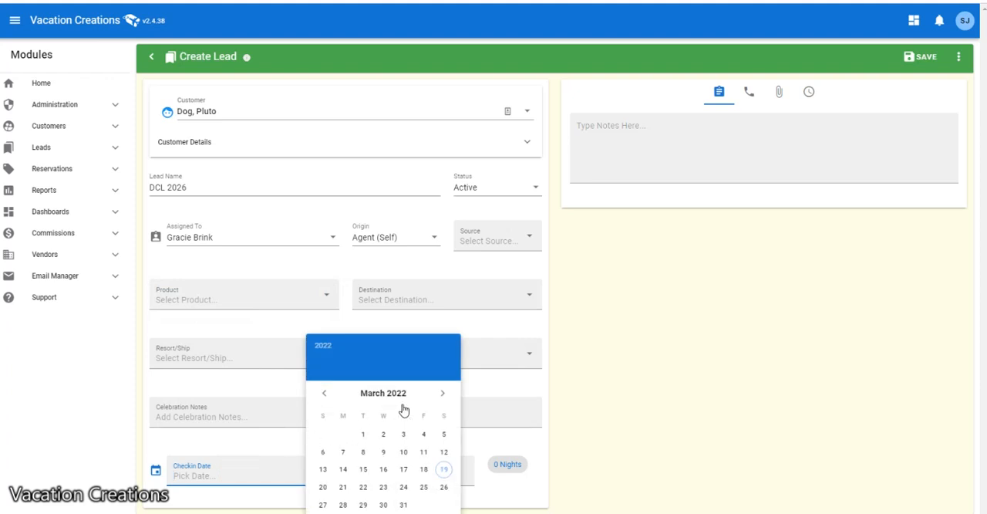
click(443, 395)
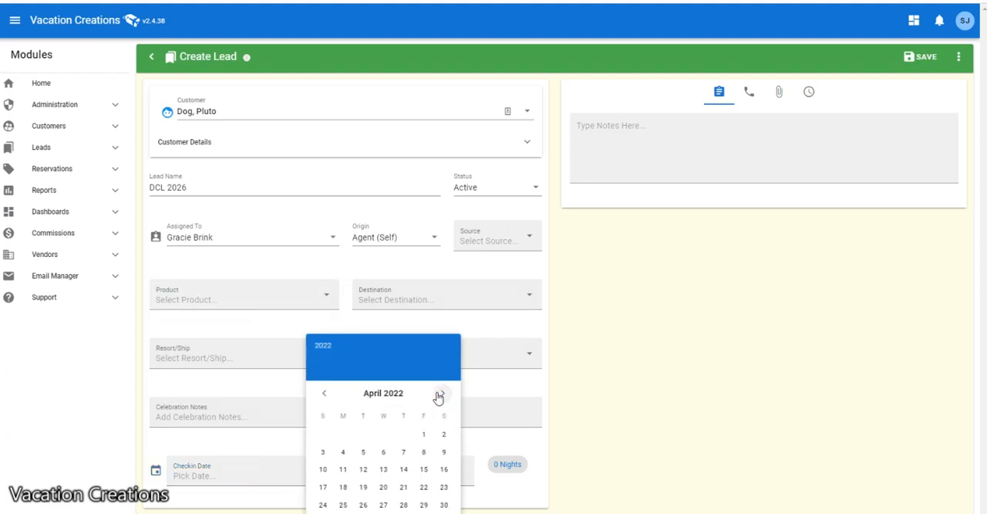
click(583, 389)
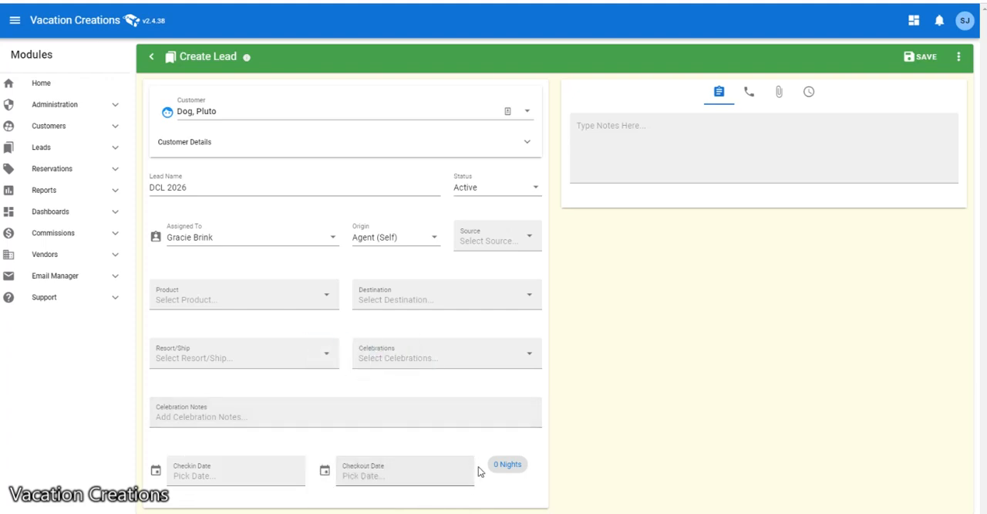
- Reassign the DCL 2026 lead to the signed-in agent and save the lead
click(209, 236)
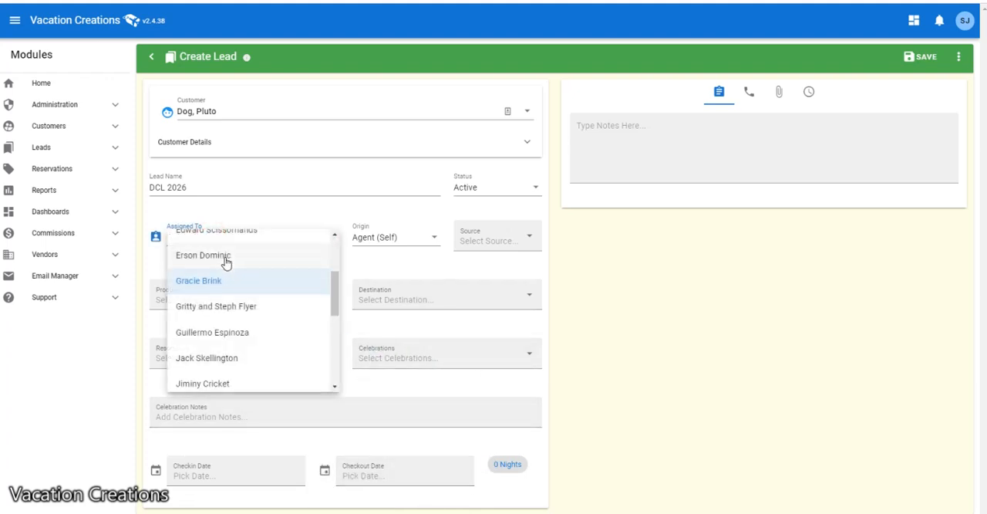
scroll(238, 299, down, 5)
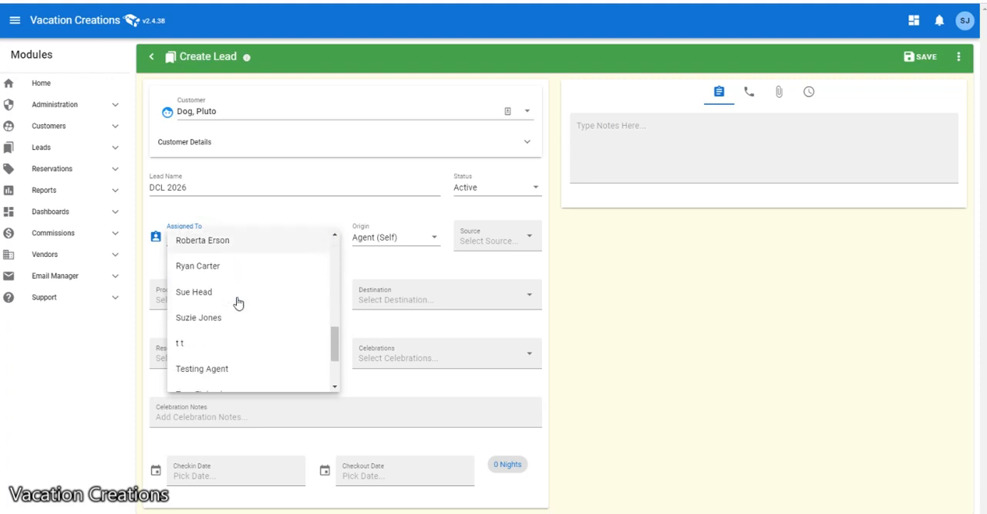
click(198, 318)
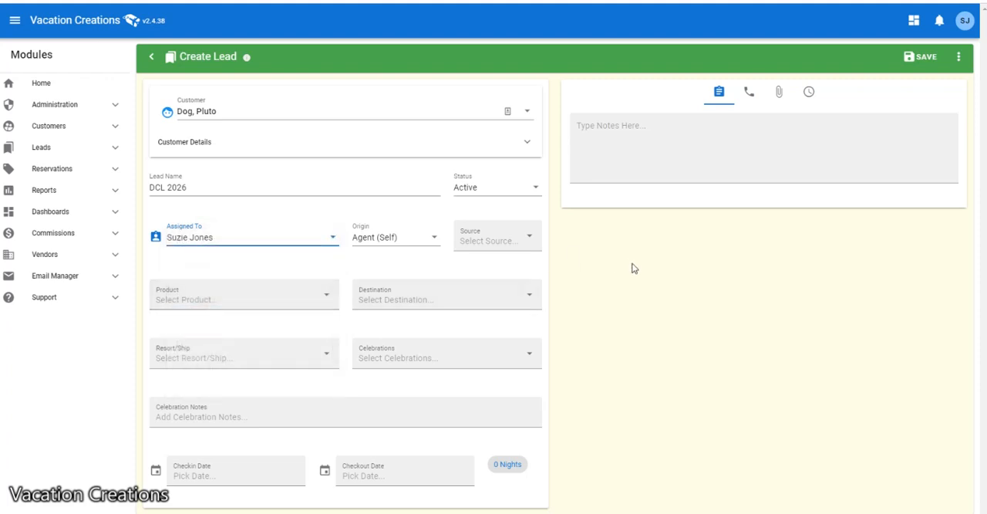
click(924, 59)
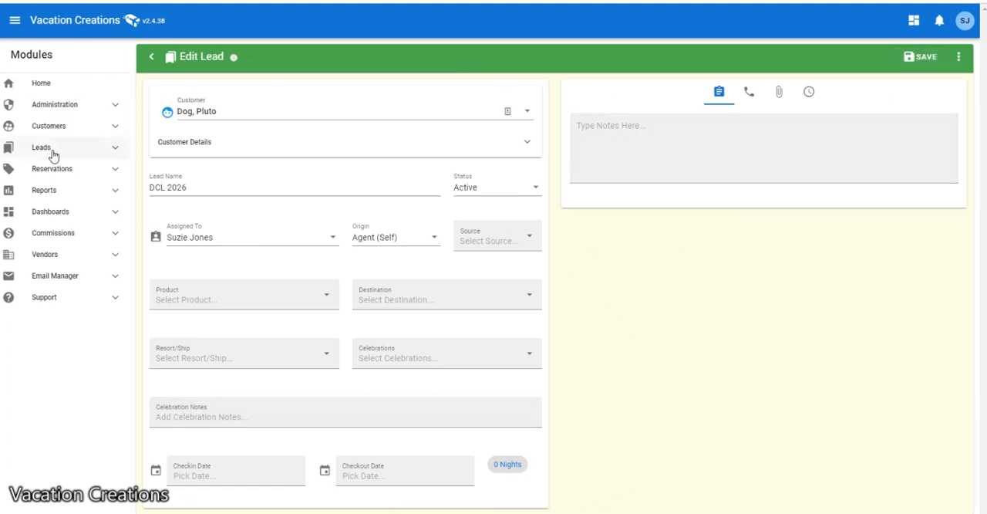
- Open the current leads list and search within its results for "DcL"
click(108, 148)
click(75, 169)
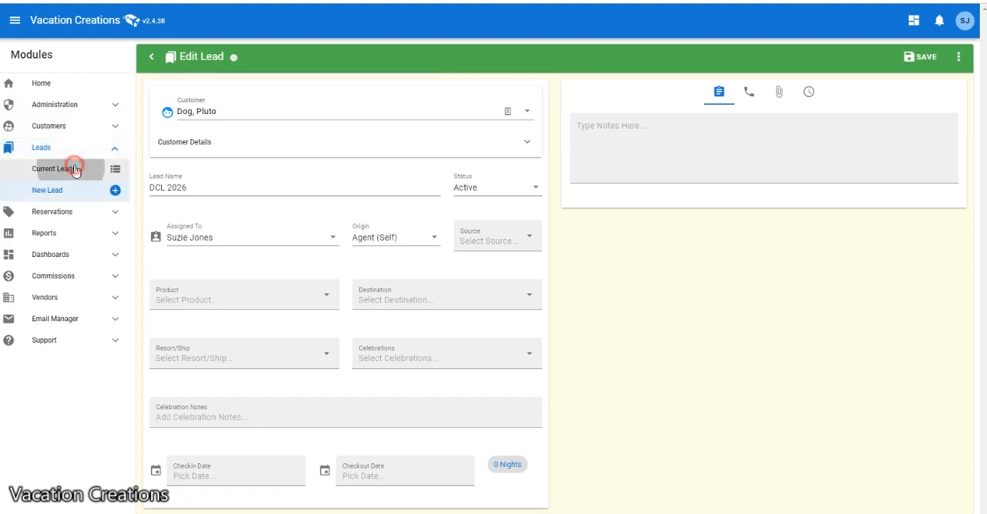
click(567, 106)
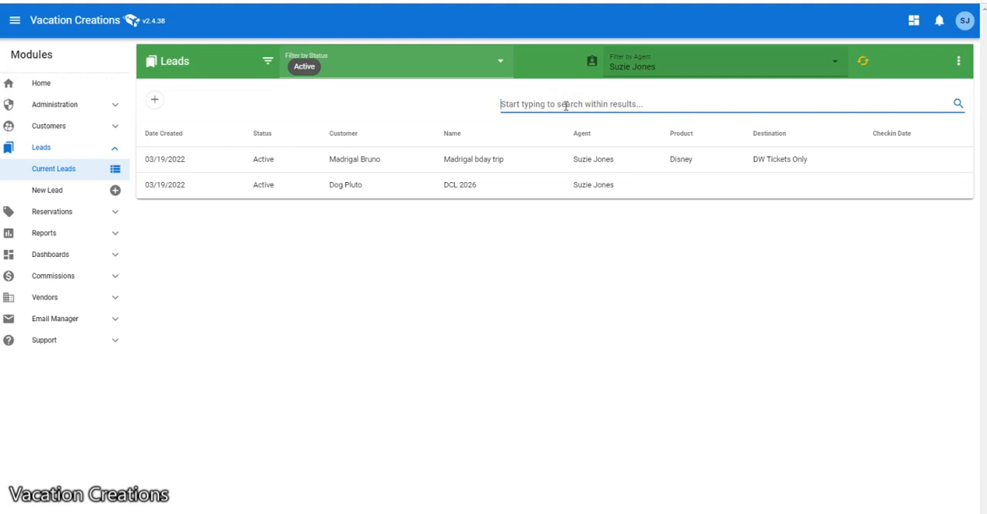
text(Do)
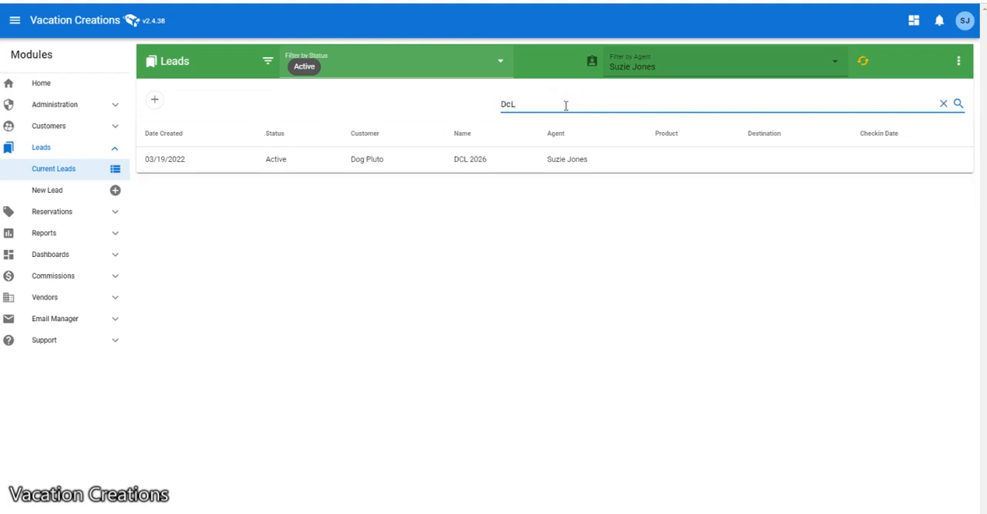
text(L)
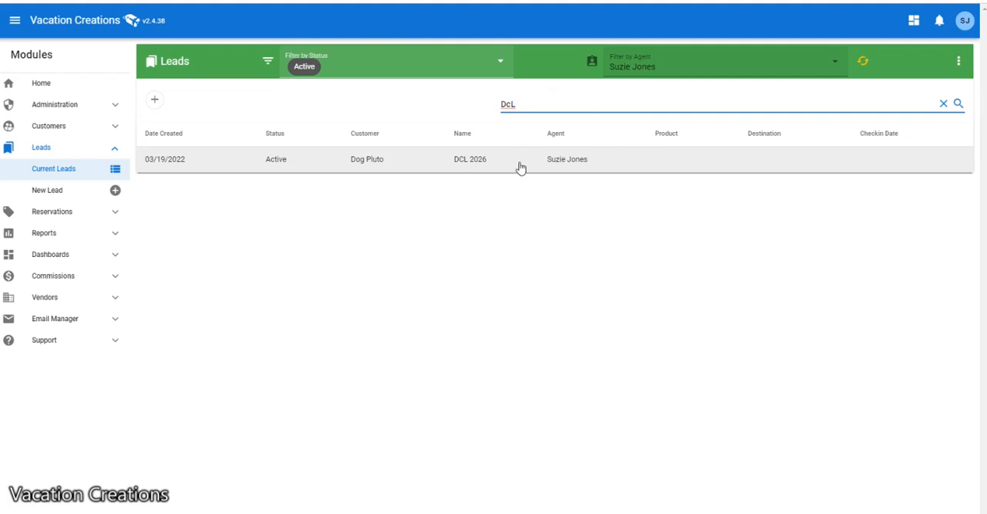
- Start a new marketing campaign and enable the recipient criterion By Customer Leads
click(93, 320)
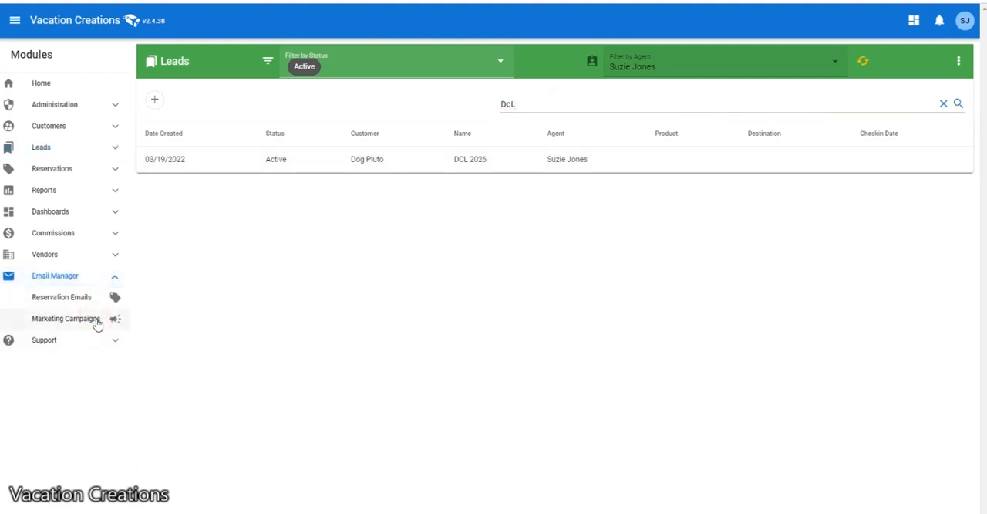
click(64, 320)
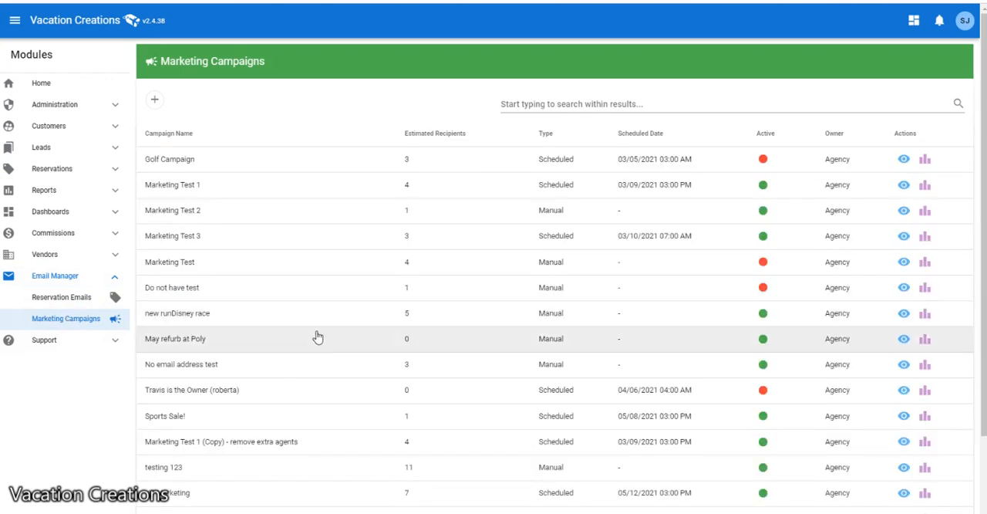
click(156, 102)
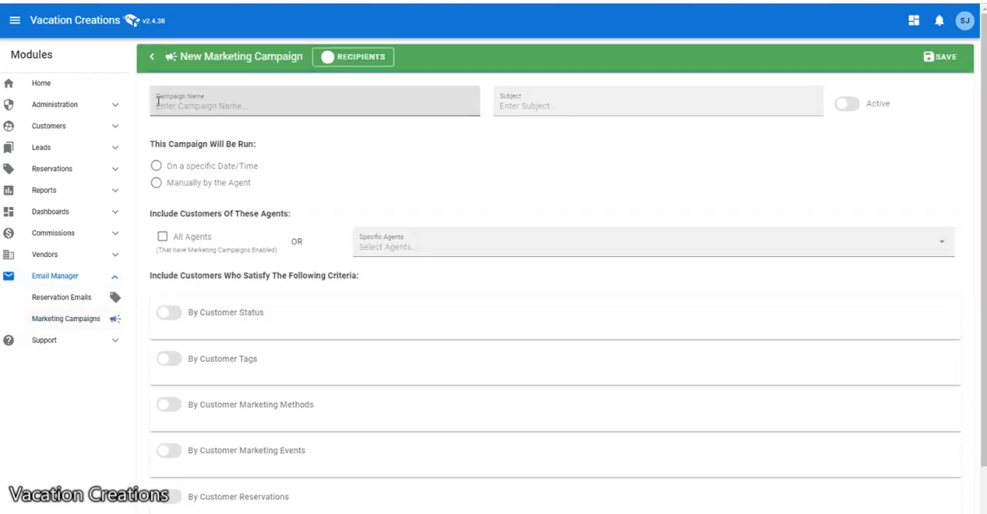
scroll(407, 351, down, 3)
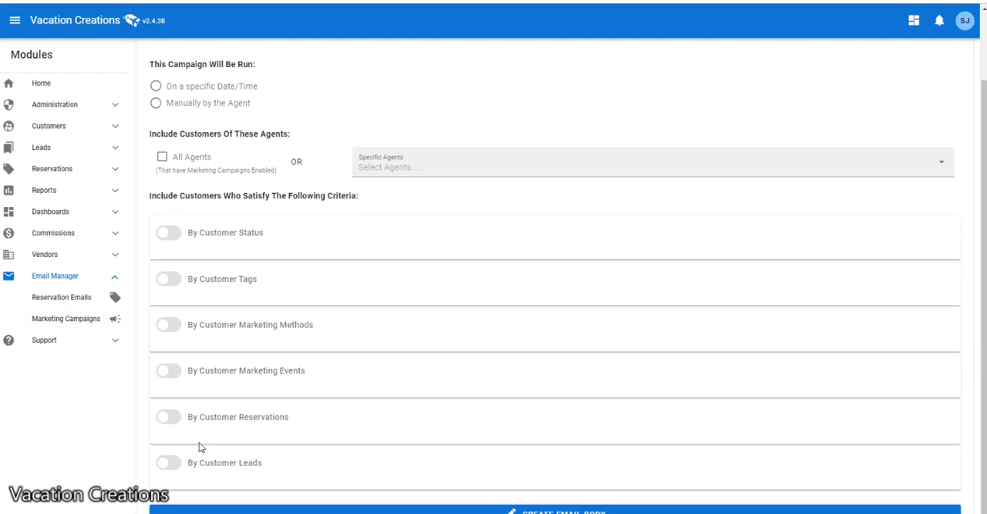
click(169, 462)
- Limit the campaign's customer leads criterion to the product Disney
scroll(538, 435, down, 3)
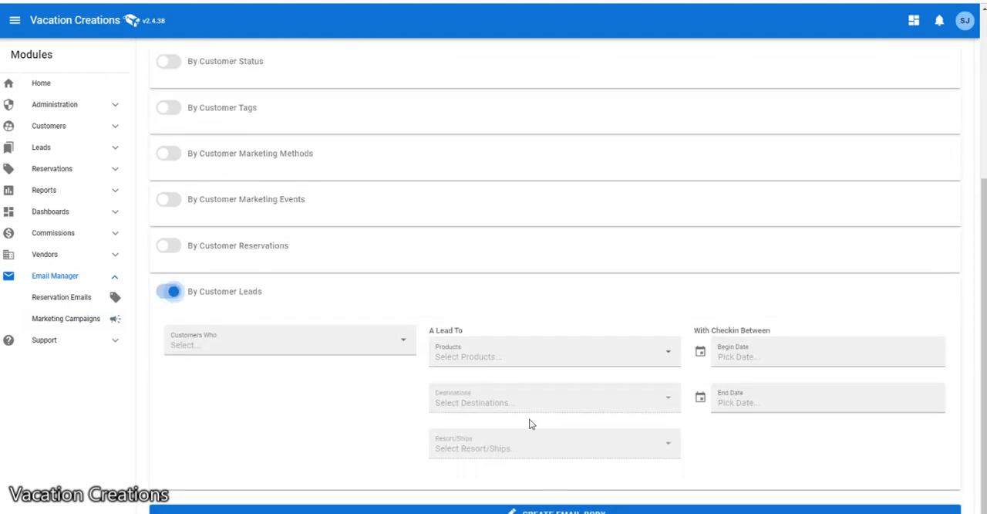
click(484, 360)
scroll(517, 411, down, 3)
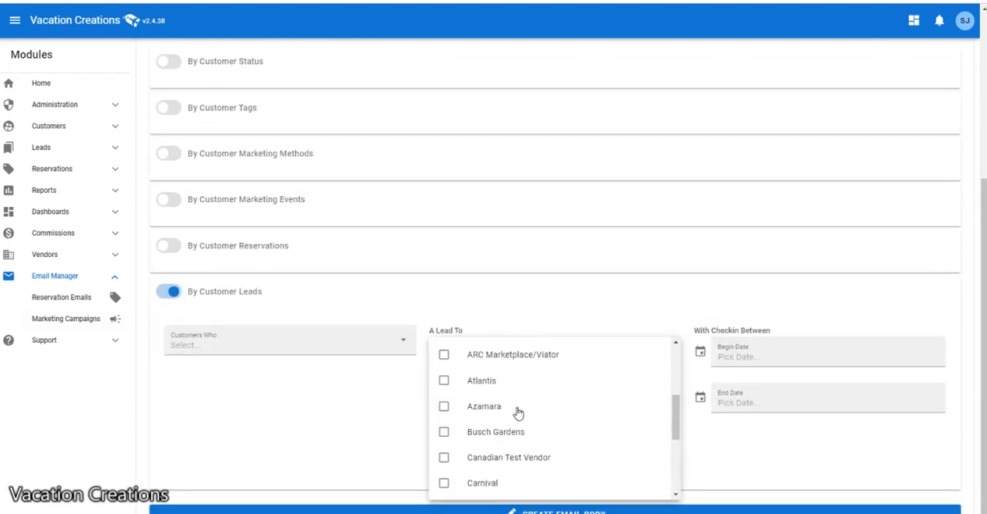
scroll(517, 412, down, 3)
click(494, 460)
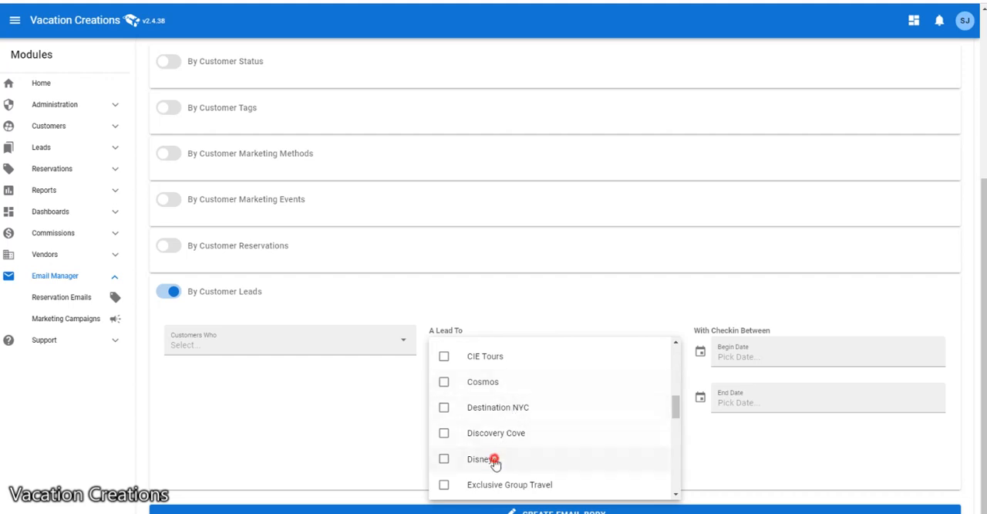
click(701, 460)
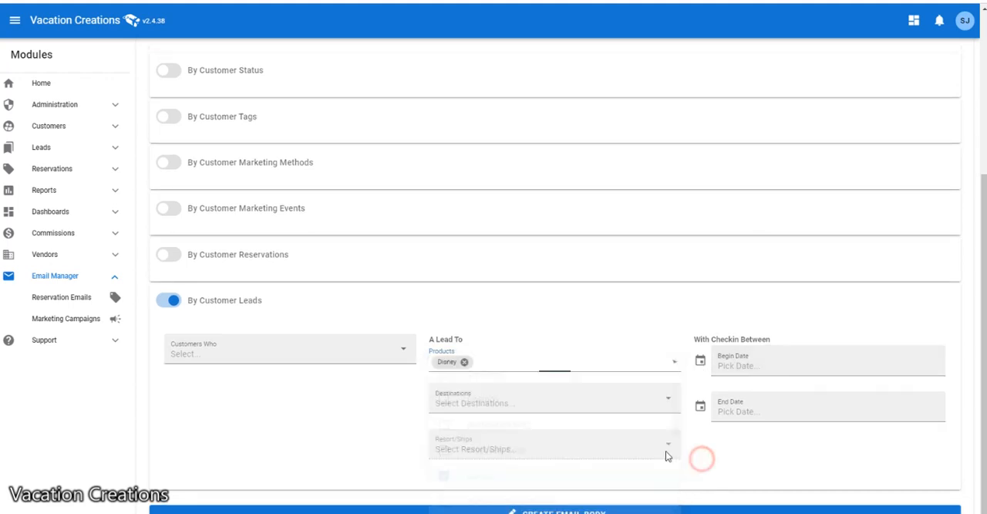
- Set the destination of the campaign's customer leads criterion to Disney Cruise Line
click(471, 401)
scroll(511, 437, down, 1)
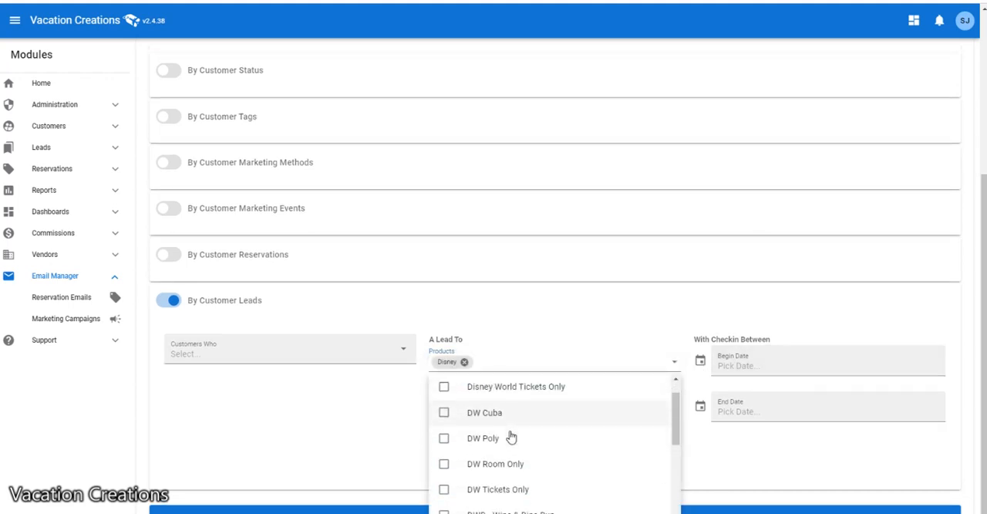
scroll(511, 438, down, 5)
click(510, 467)
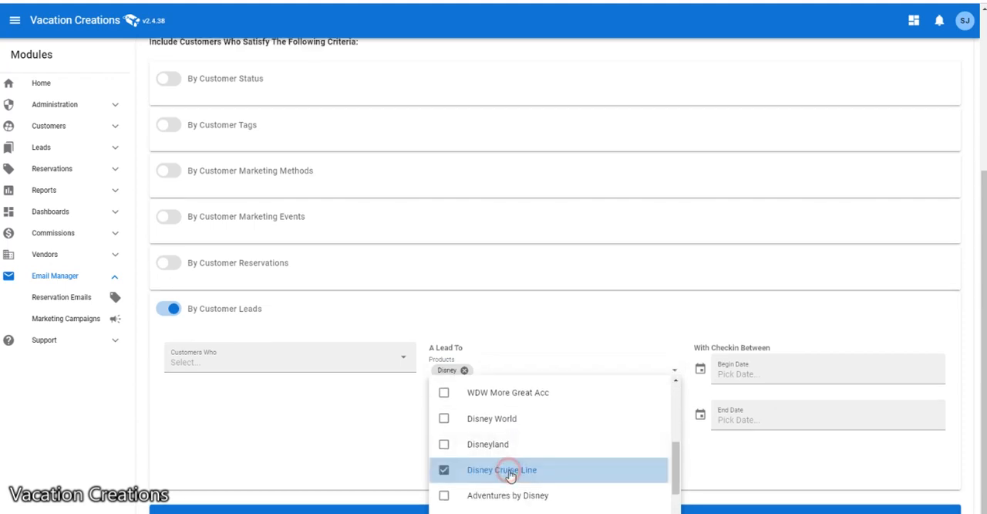
click(745, 471)
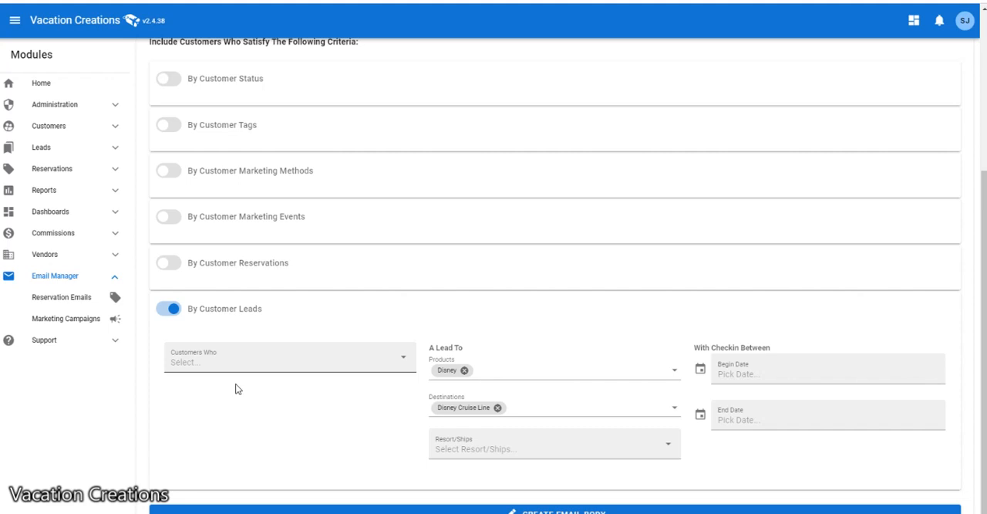
- Reopen the current leads list for all agents and look through the active leads and their naming
click(68, 149)
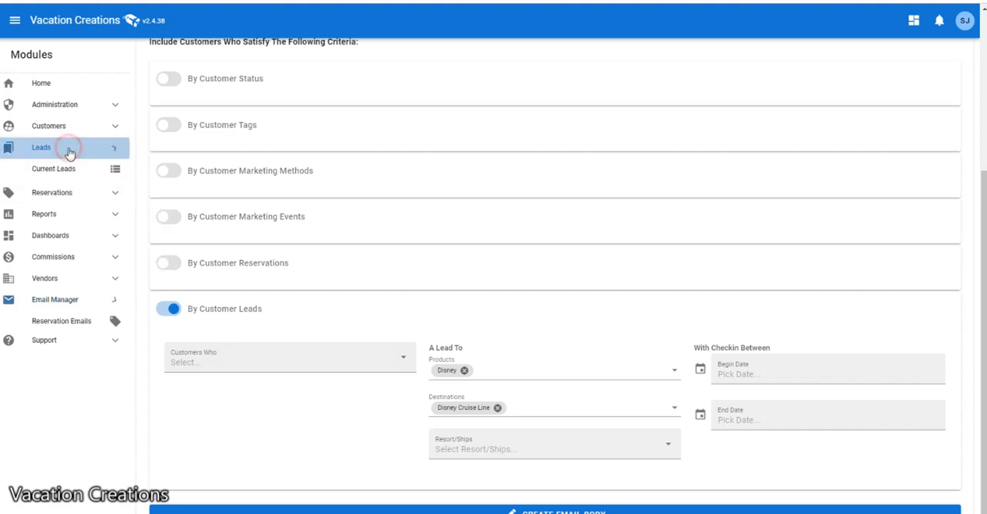
click(66, 172)
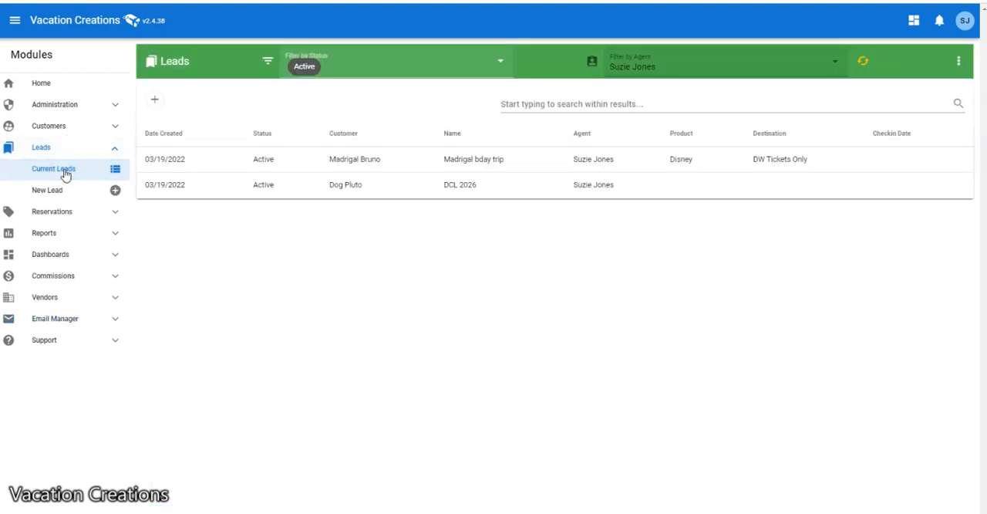
click(629, 66)
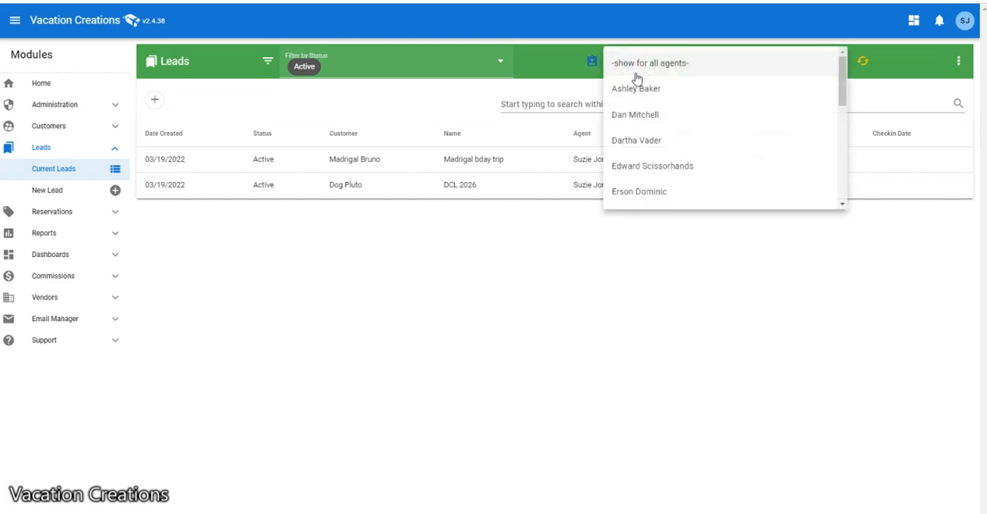
click(694, 61)
click(869, 61)
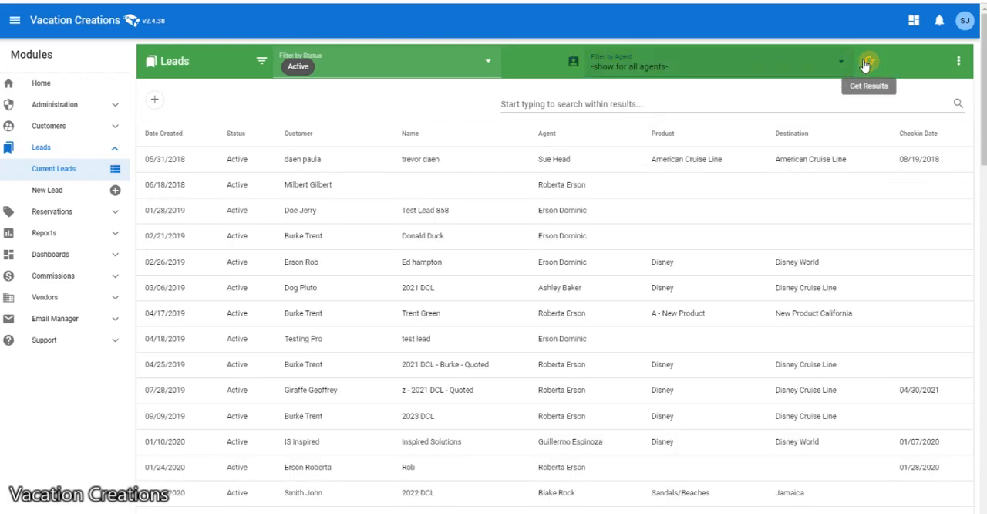
scroll(618, 236, down, 3)
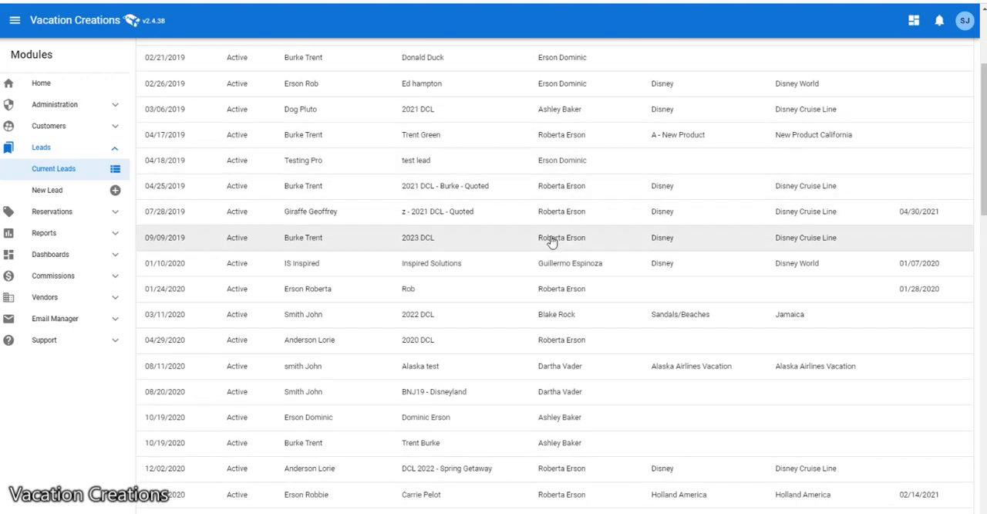
scroll(578, 200, up, 3)
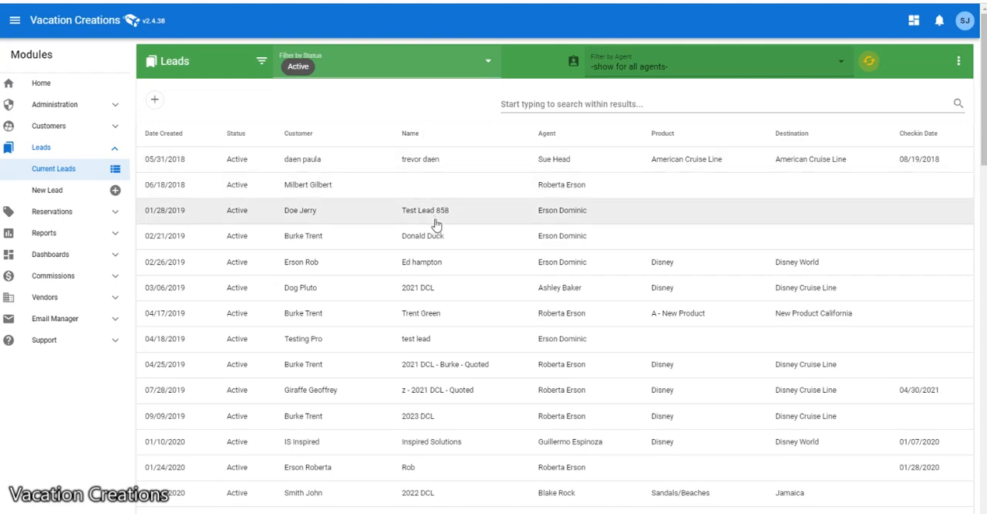
scroll(436, 222, down, 2)
scroll(436, 224, up, 2)
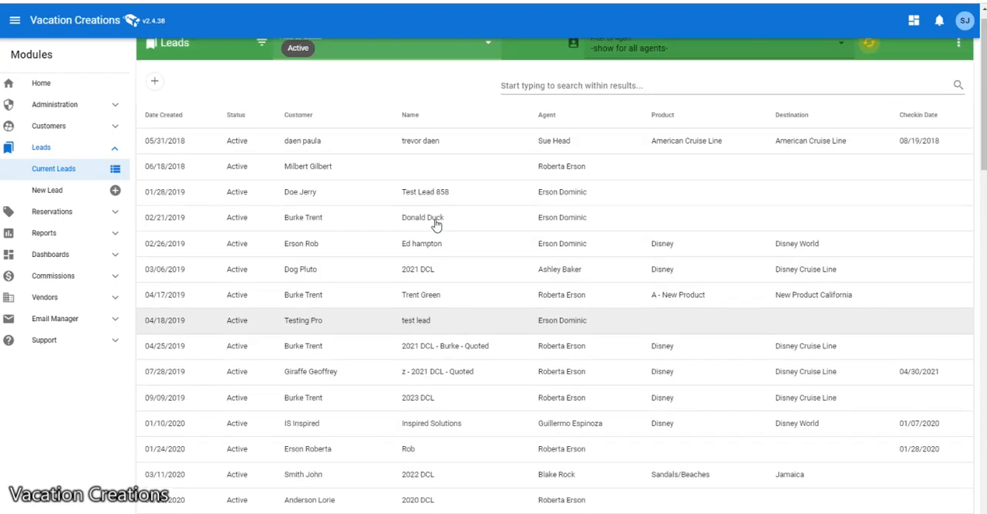